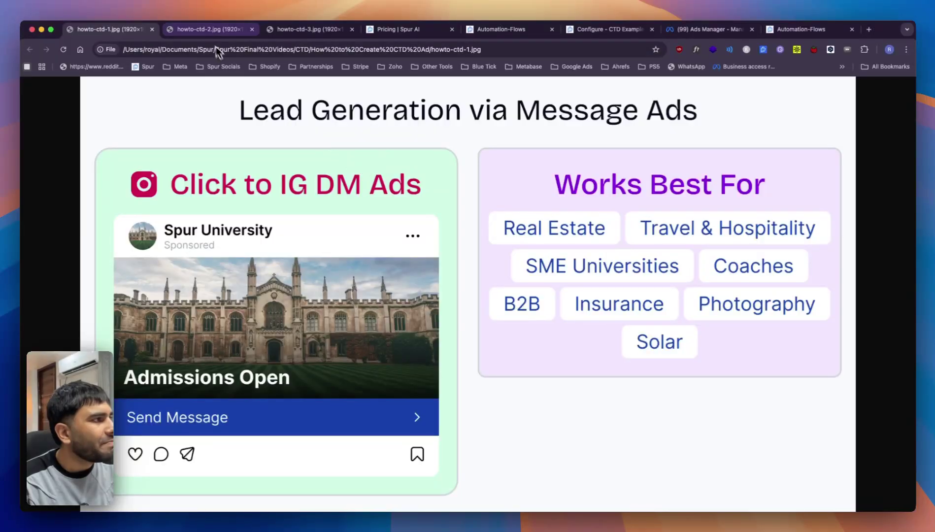
- Step from the with-and-without-Spur ad comparison to the House Hunt case study slide
click(208, 34)
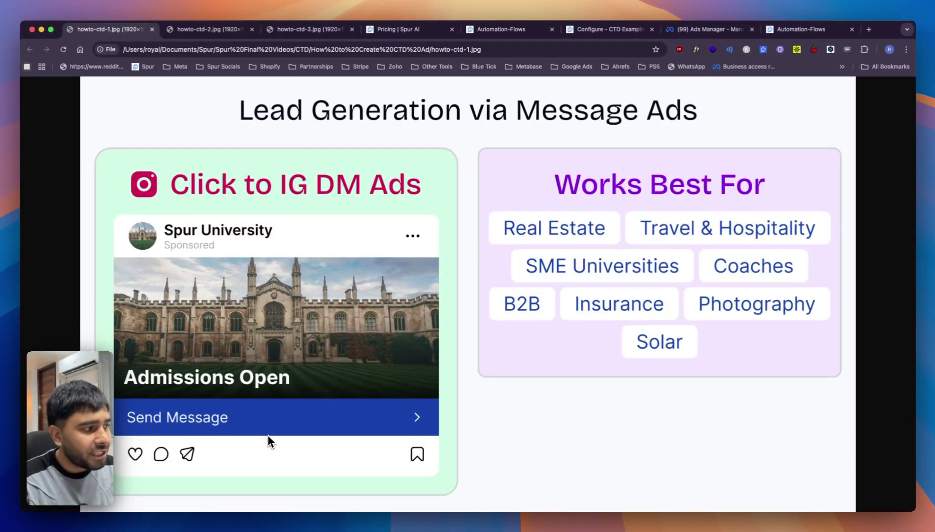
click(176, 30)
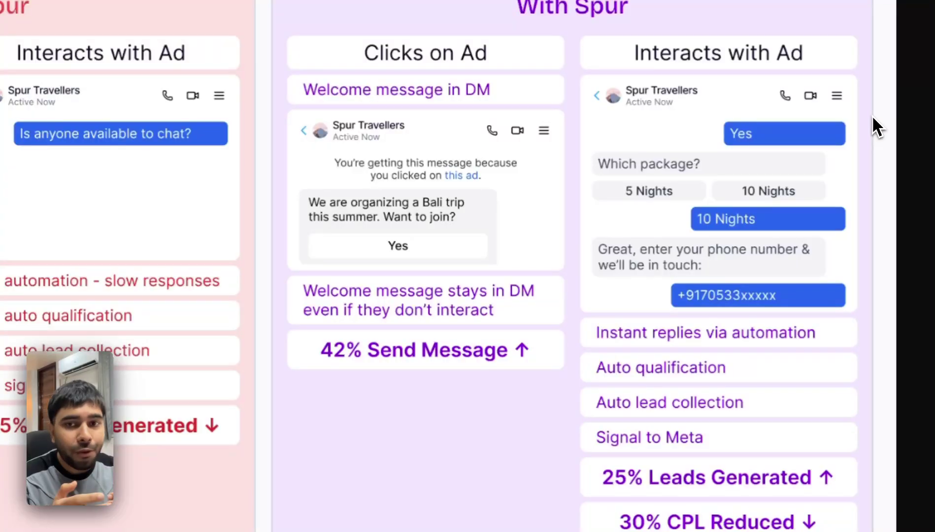
click(313, 29)
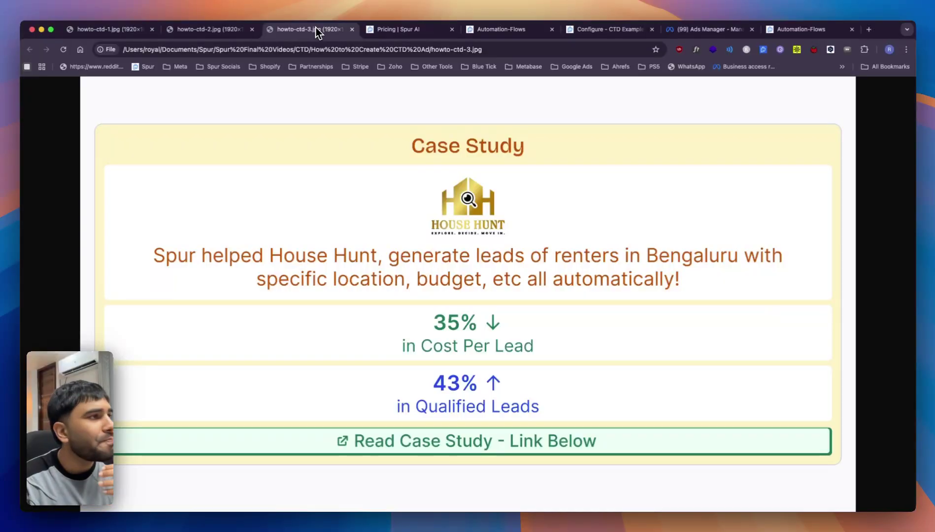
- Go to the Spur Pricing tab to reach the Facebook & Instagram channel settings
click(379, 31)
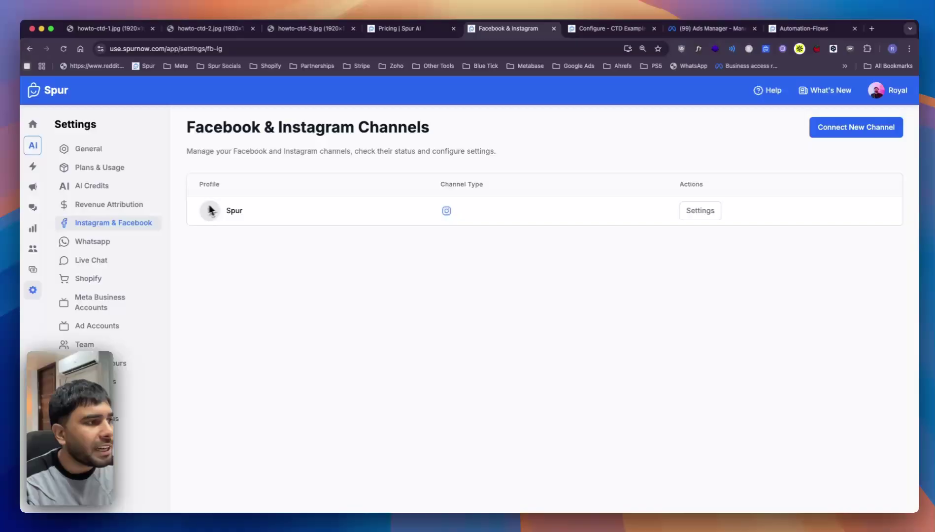
- Highlight the connected Spur channel name, then open the CTD Example Flow 1 automation
drag(209, 210, 485, 222)
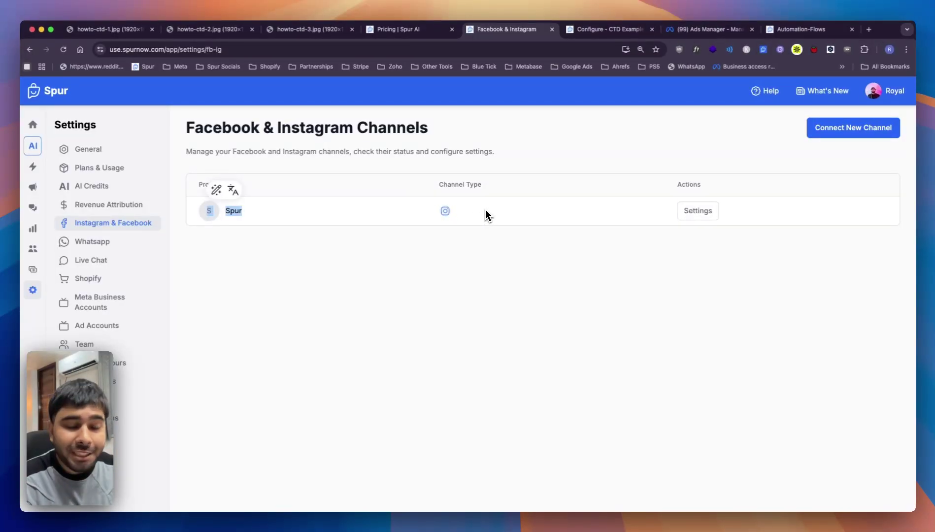
click(38, 170)
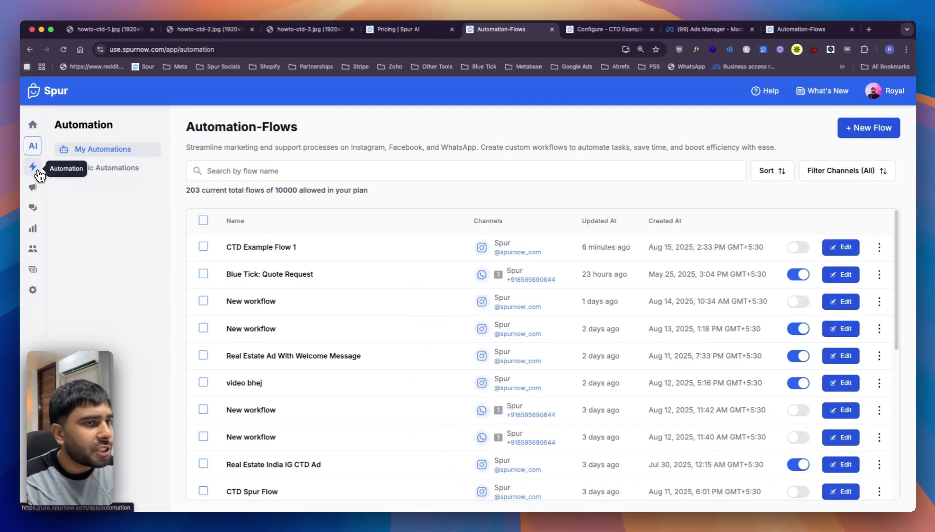
click(878, 137)
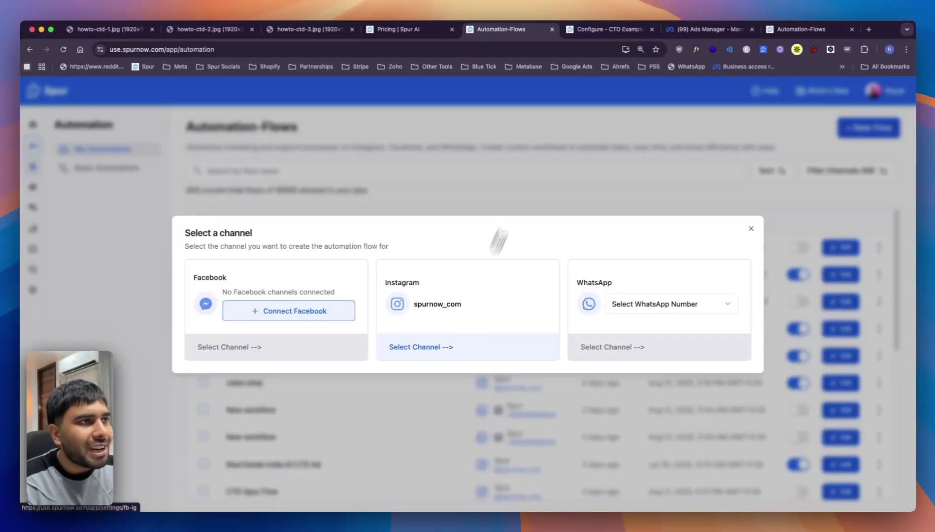
click(611, 30)
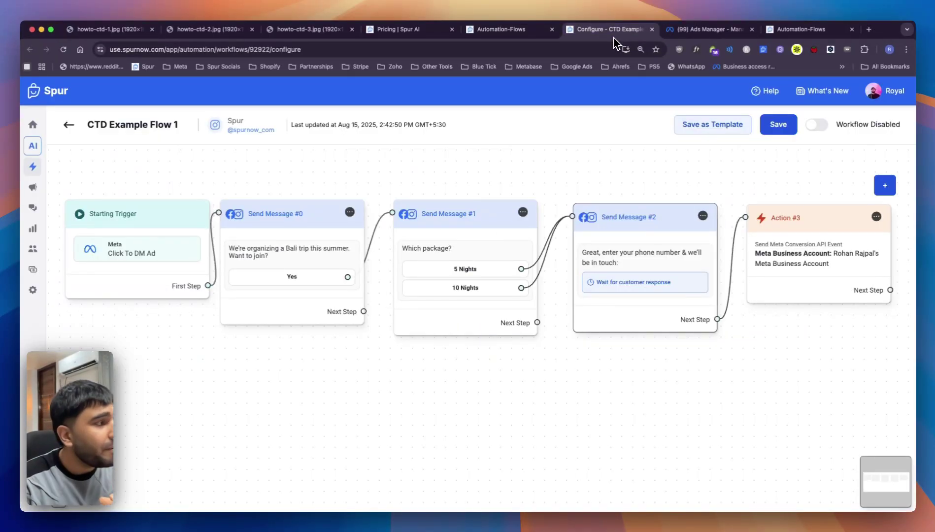
click(142, 266)
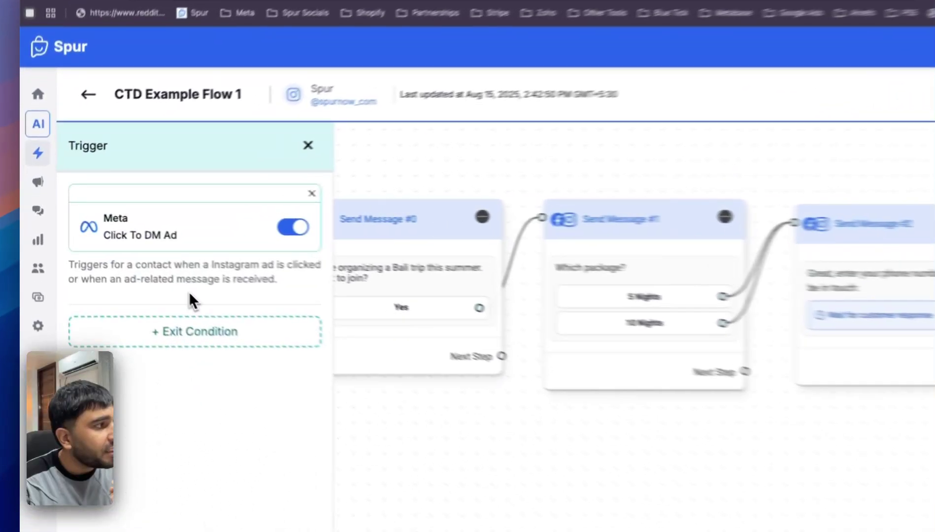
drag(79, 225, 155, 236)
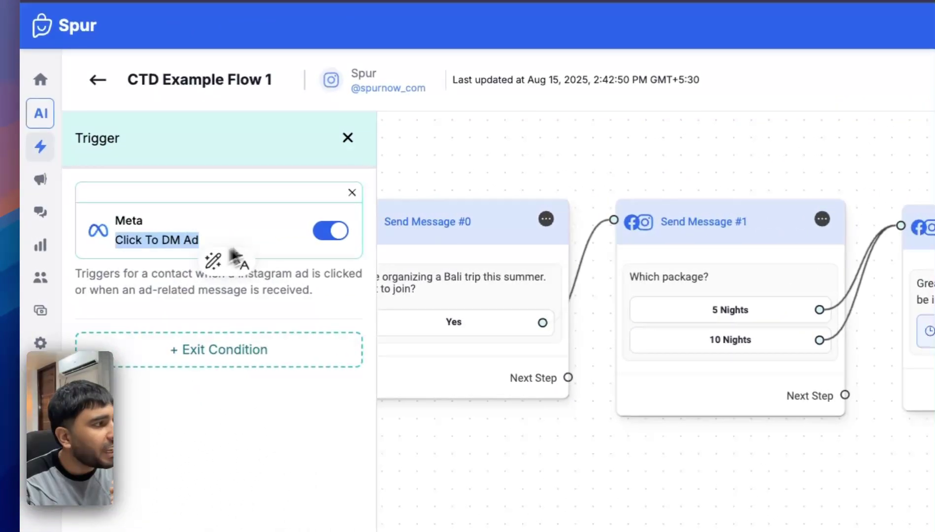
click(348, 138)
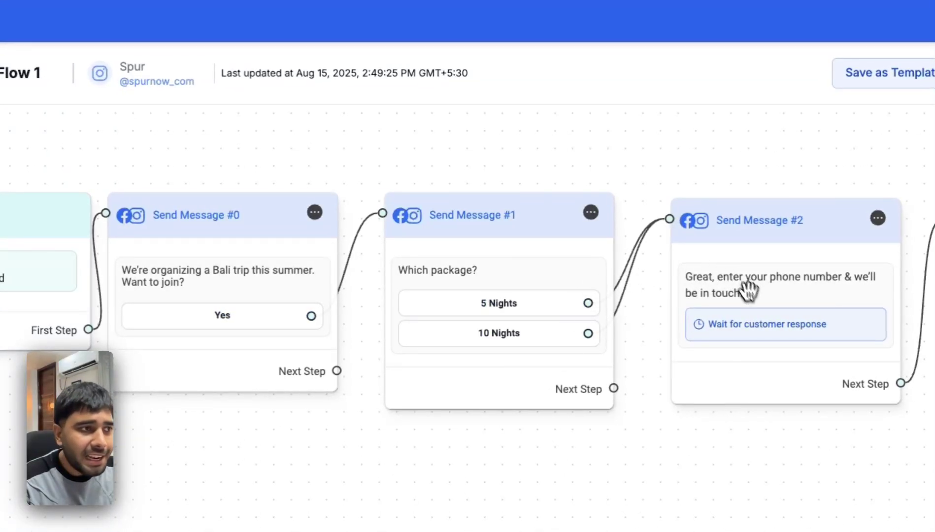
- Inspect the phone-number question message and its Phone reply variable, then close it
click(748, 310)
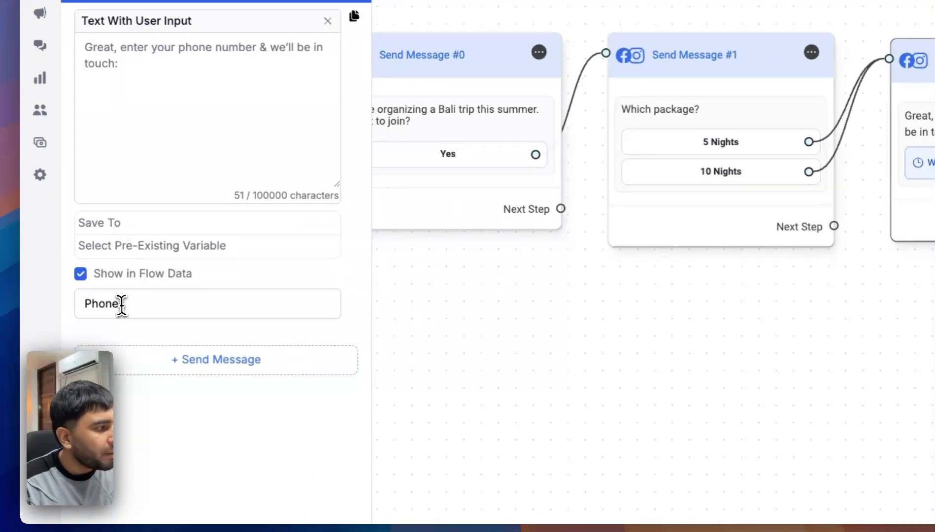
drag(121, 305, 83, 307)
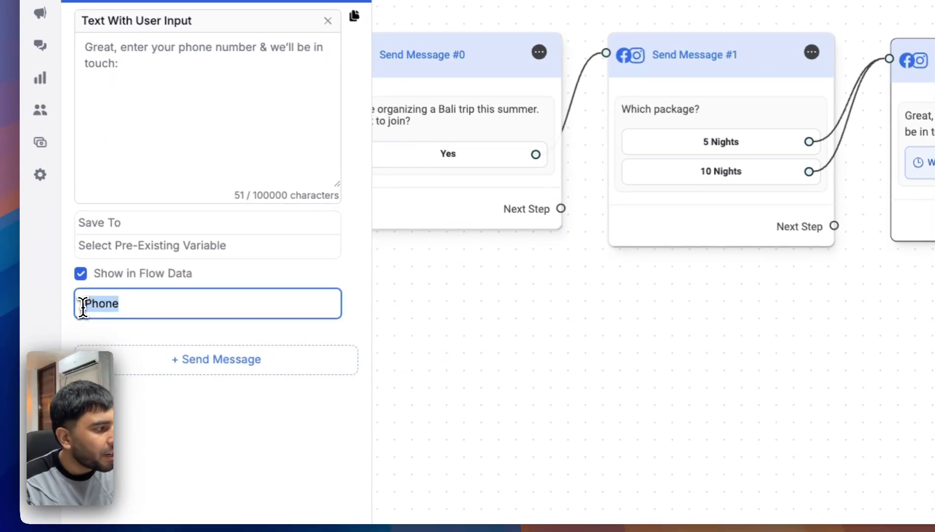
click(390, 12)
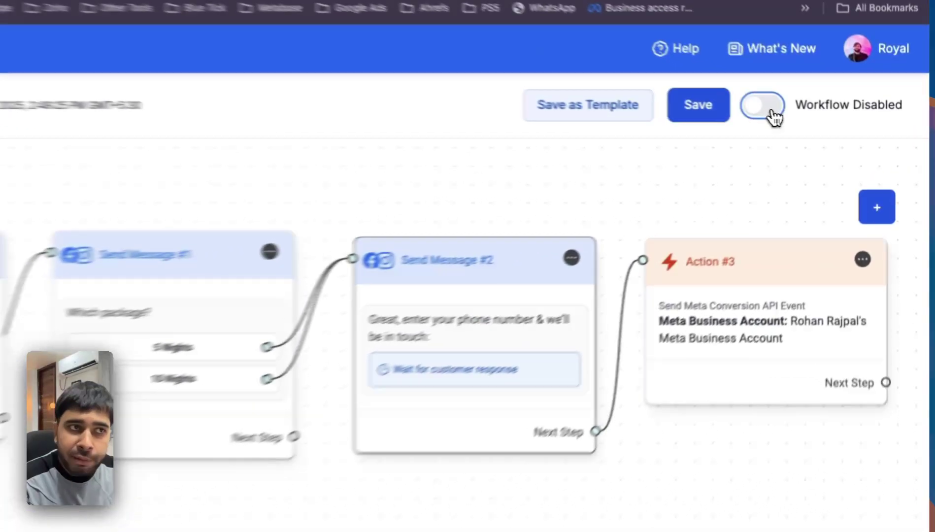
- Enable and save the CTD Example Flow 1 workflow, then switch to Meta Ads Manager
click(818, 125)
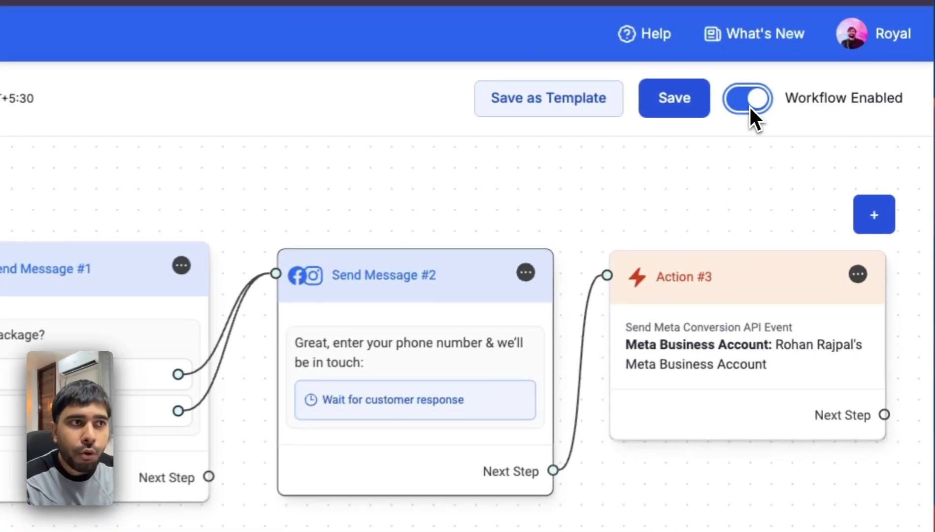
click(787, 129)
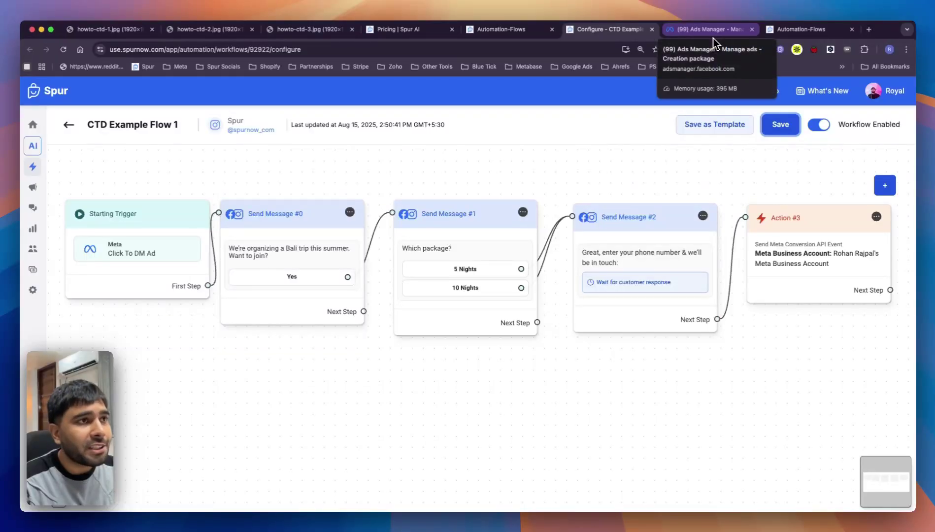
click(710, 30)
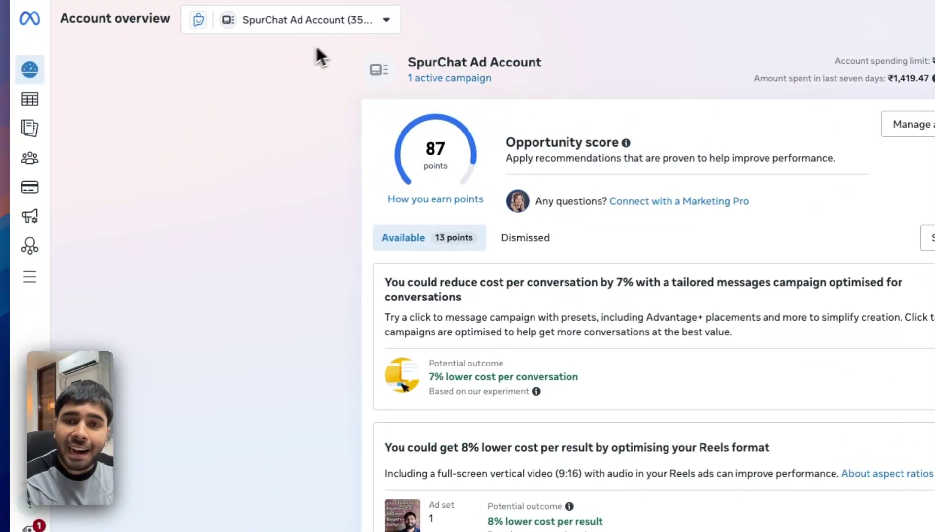
- Create a new manual campaign with the Engagement objective
click(38, 111)
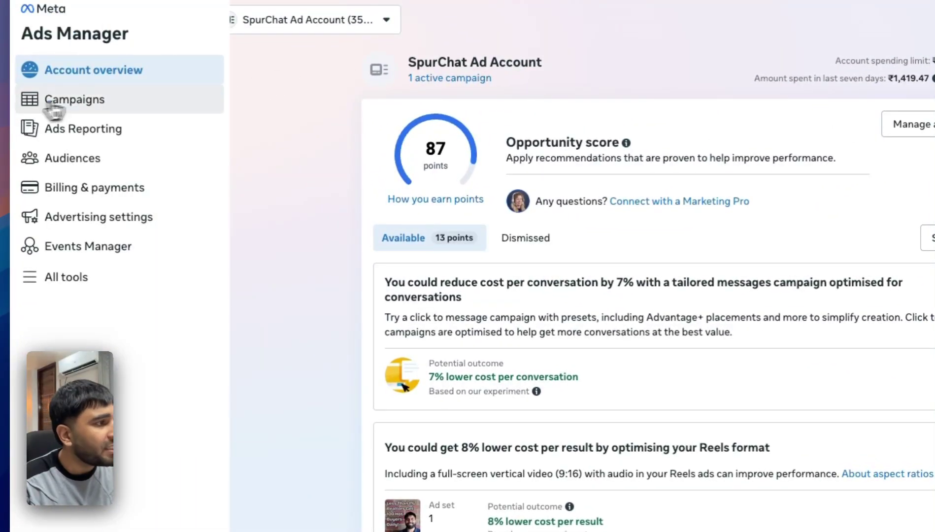
click(89, 171)
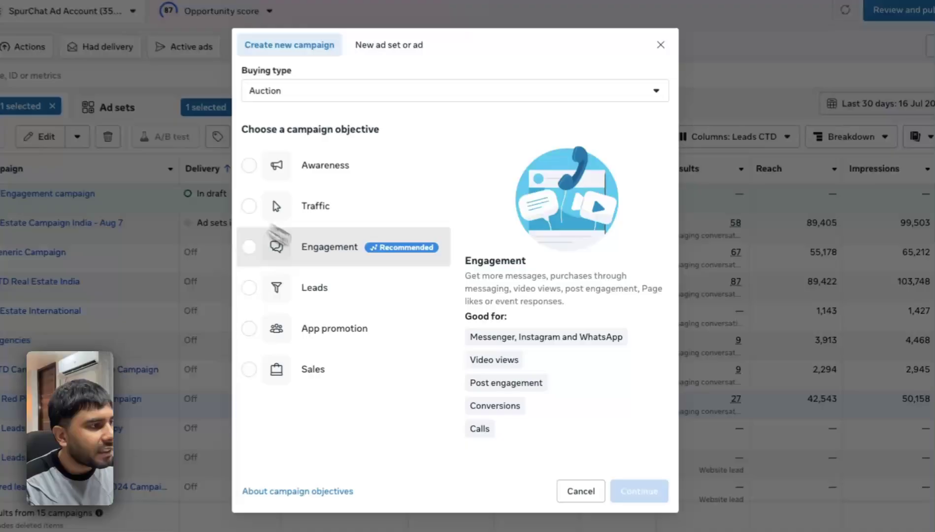
click(278, 234)
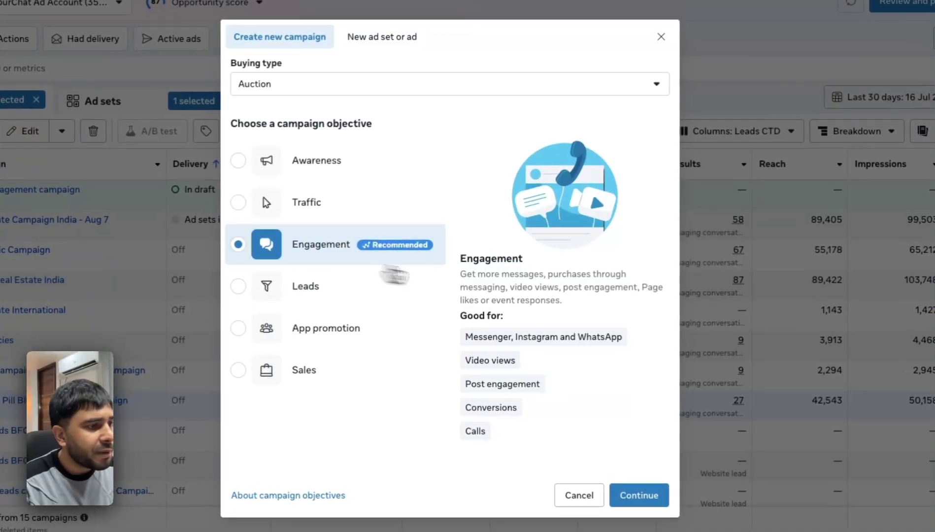
click(647, 494)
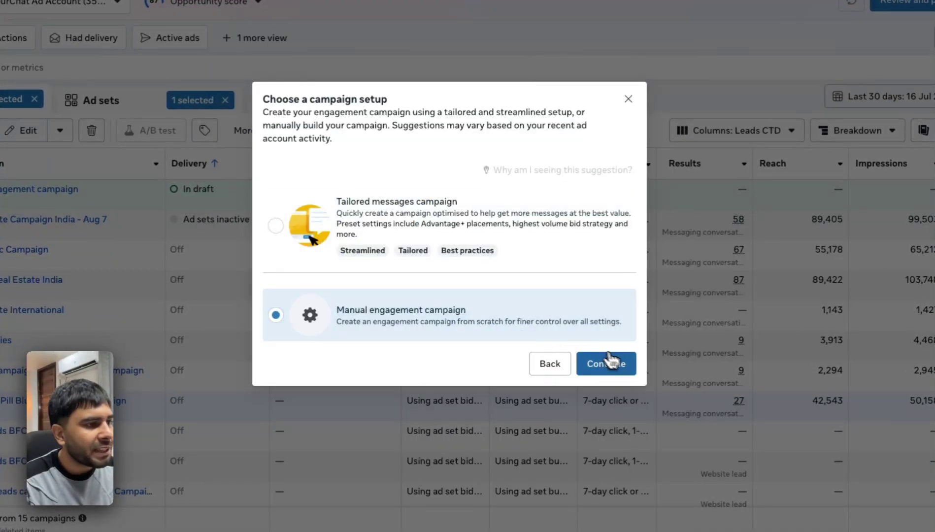
click(629, 370)
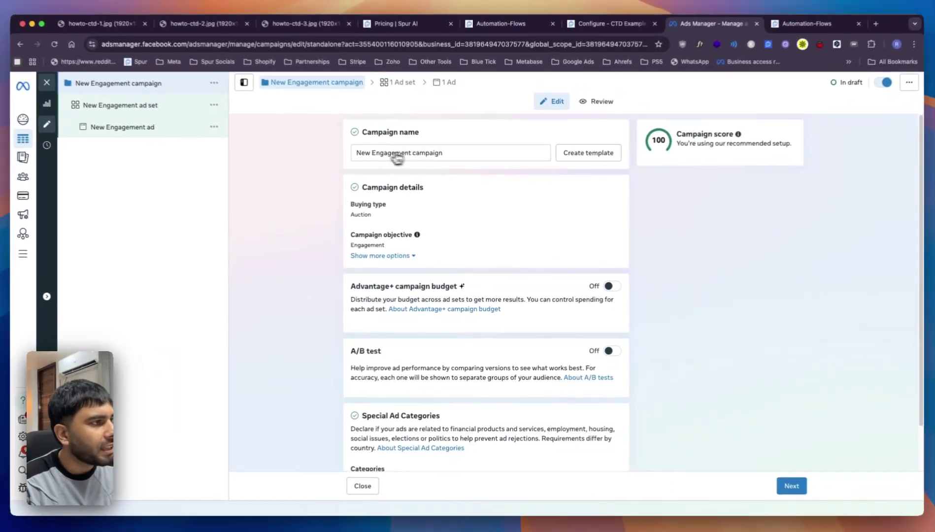
- Name the campaign 'CTD Example Campaign' and continue to the ad set name
click(429, 156)
key(super+a)
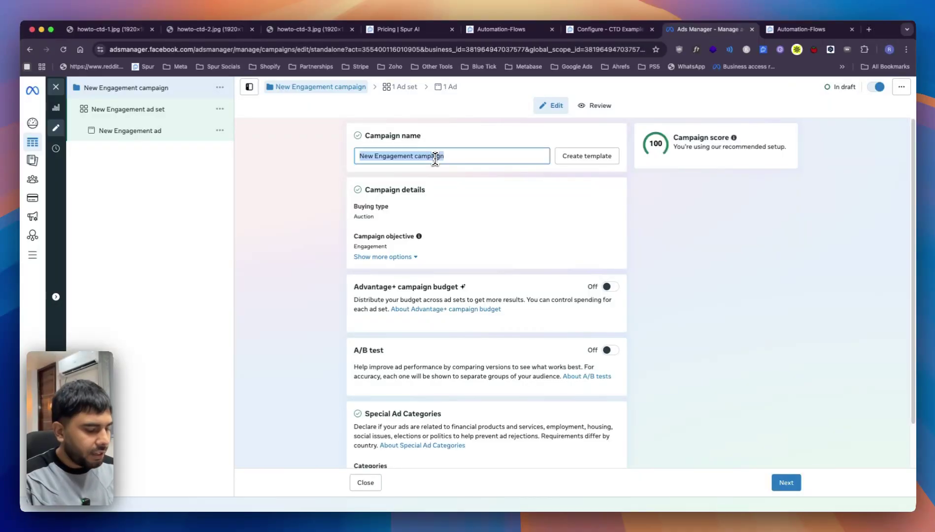
text(CTD Example Campaign)
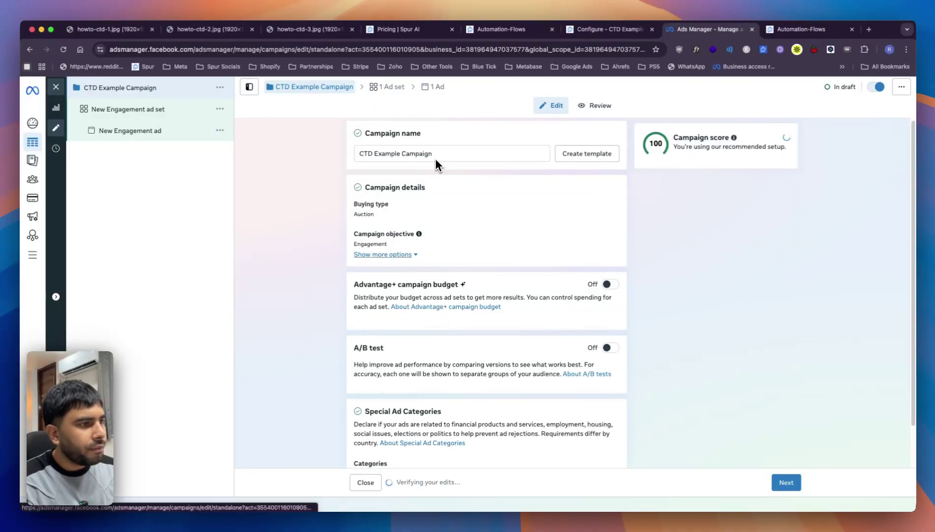
scroll(406, 262, down, 2)
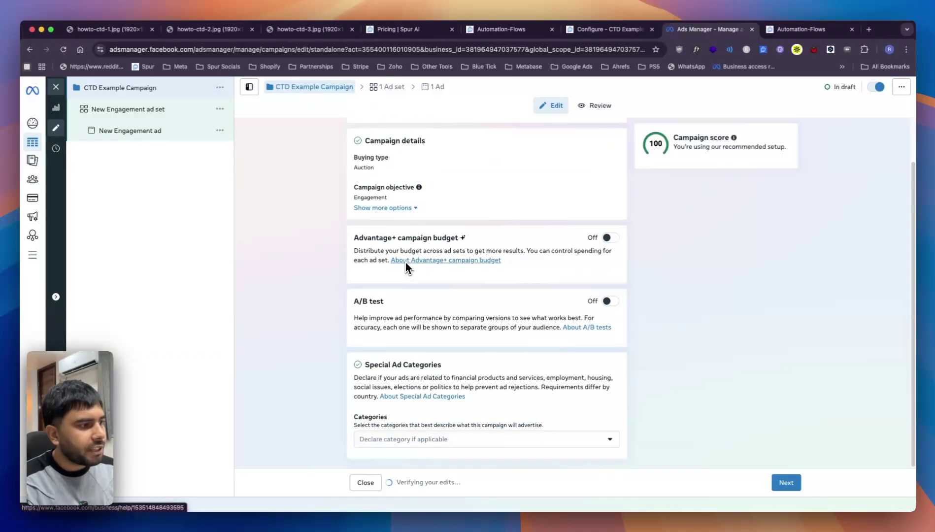
click(795, 484)
key(super+shift+Left)
- Name the ad set 'CTD Example ad set' and route message destinations only to Instagram
text(CTD Exampoad set)
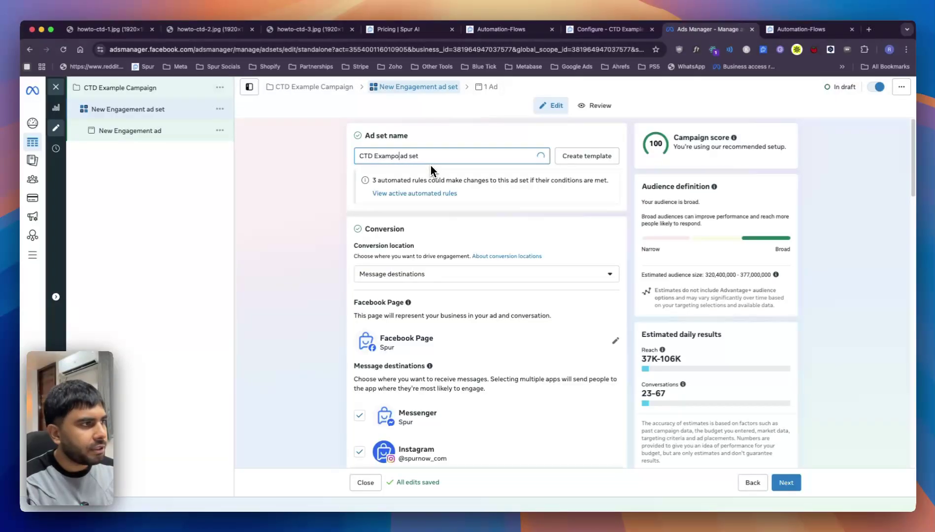
key(BackSpace)
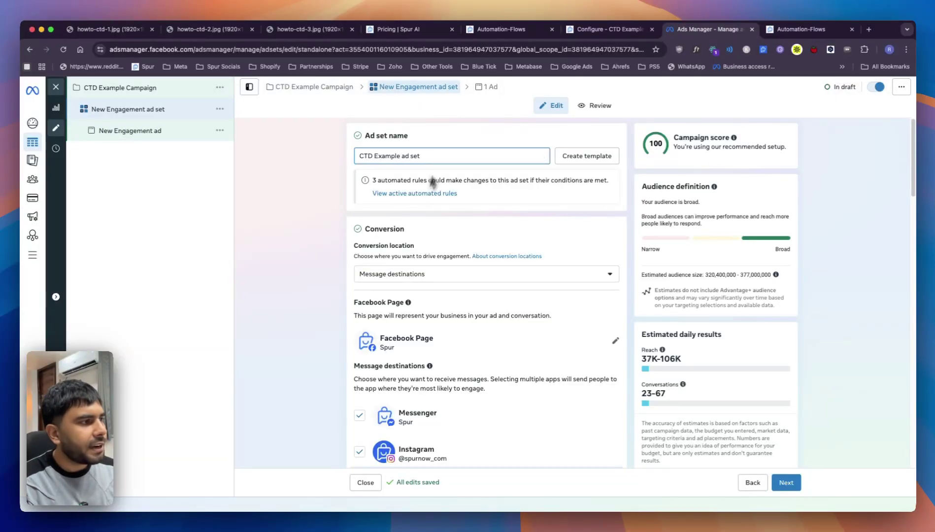
scroll(432, 182, down, 3)
click(337, 119)
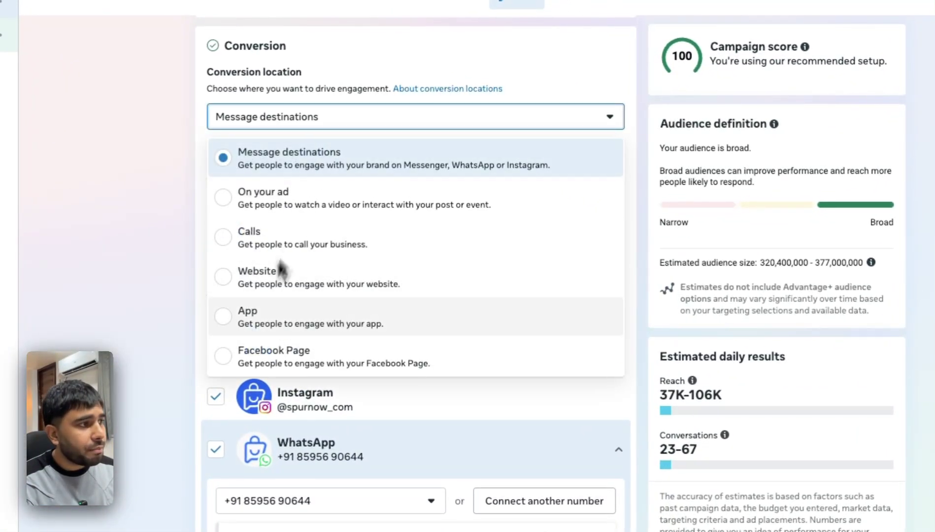
click(146, 183)
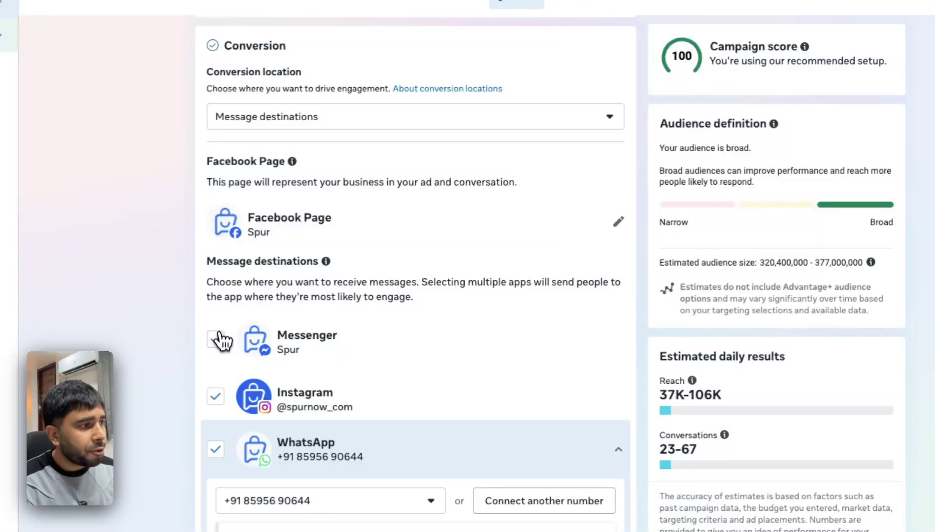
click(216, 340)
click(215, 449)
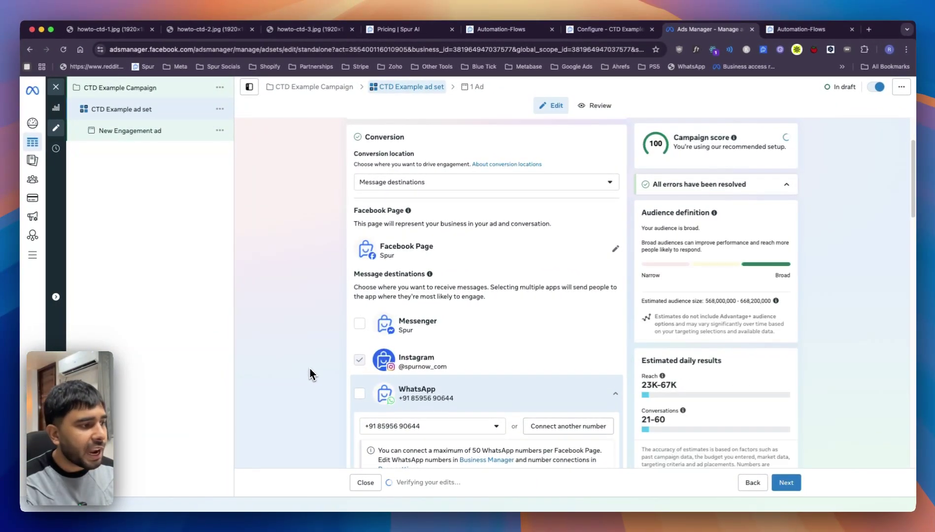
- Review the ₹800 daily budget and audience, then continue to the ad settings
scroll(276, 386, down, 5)
scroll(255, 282, down, 4)
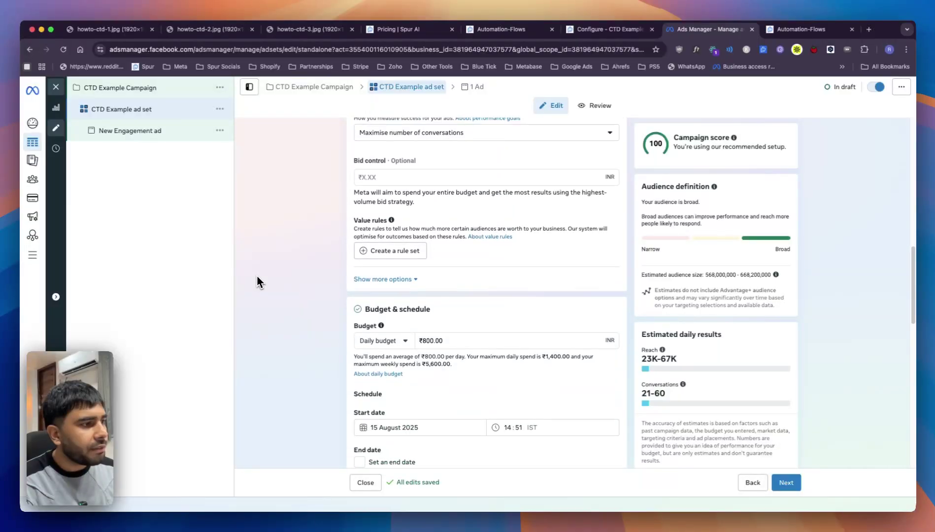
scroll(257, 282, down, 4)
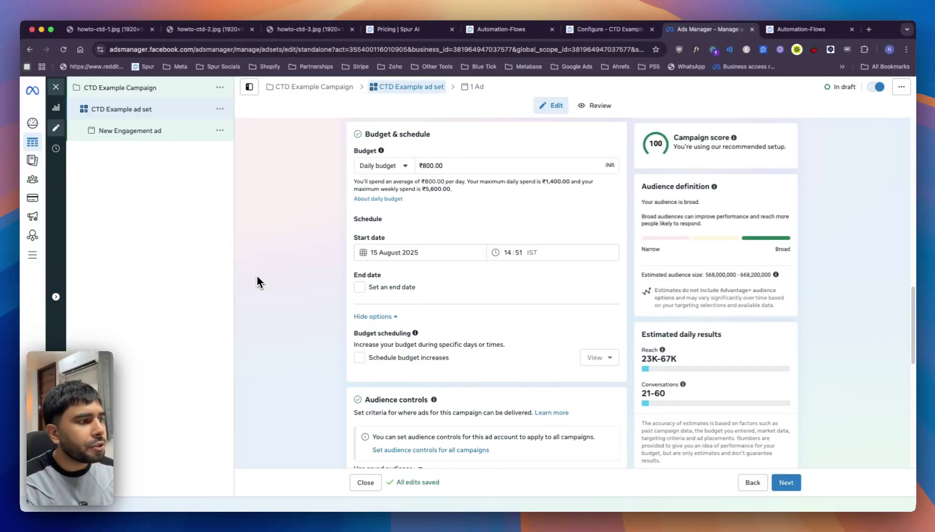
scroll(266, 281, down, 5)
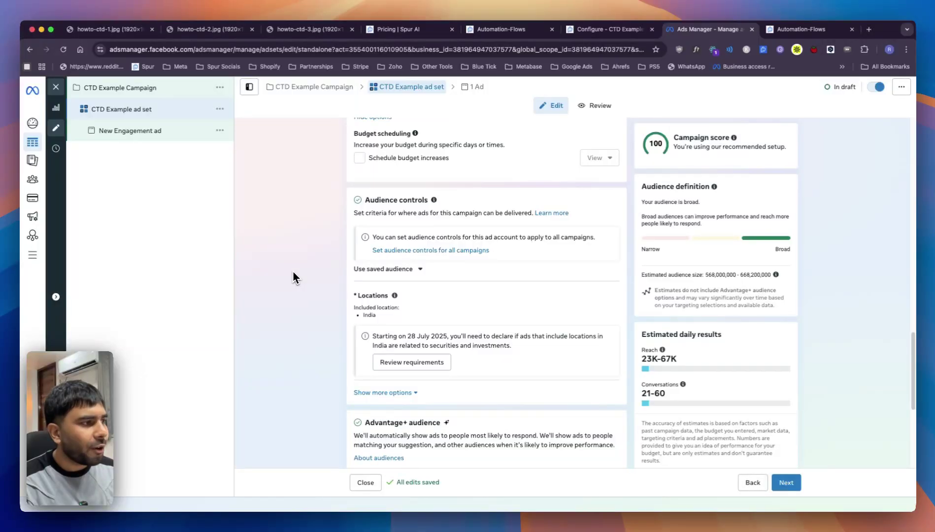
scroll(294, 277, down, 5)
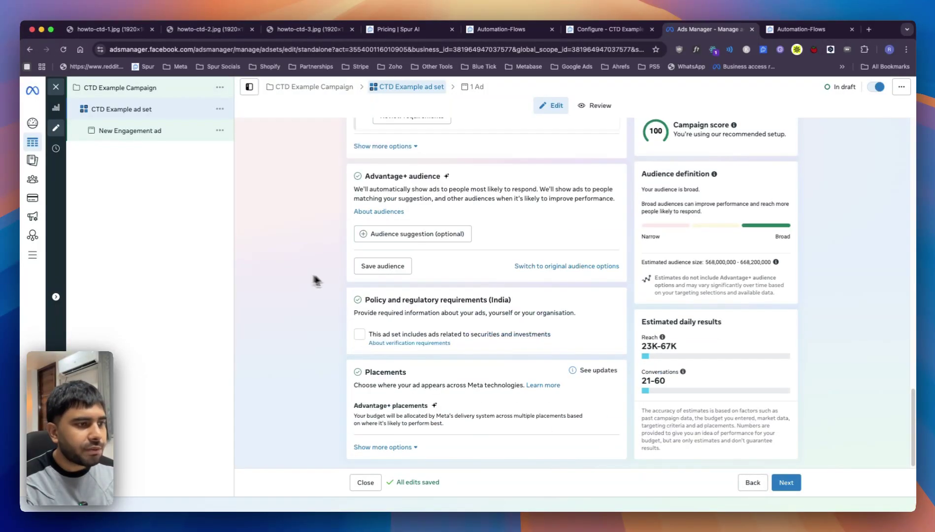
click(786, 482)
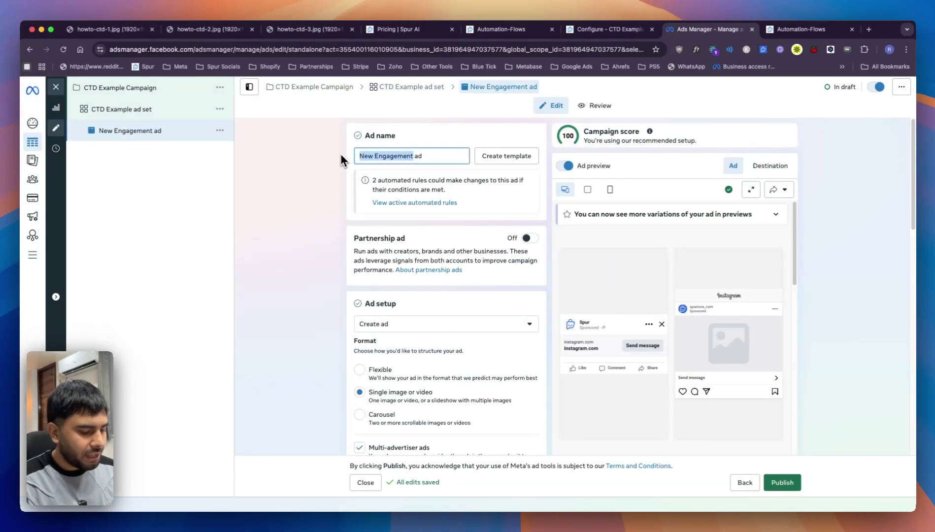
- Rename the ad 'CTD Example ad' and make it an image ad using the temple image
text(CTD Example ad)
scroll(345, 162, down, 3)
click(408, 394)
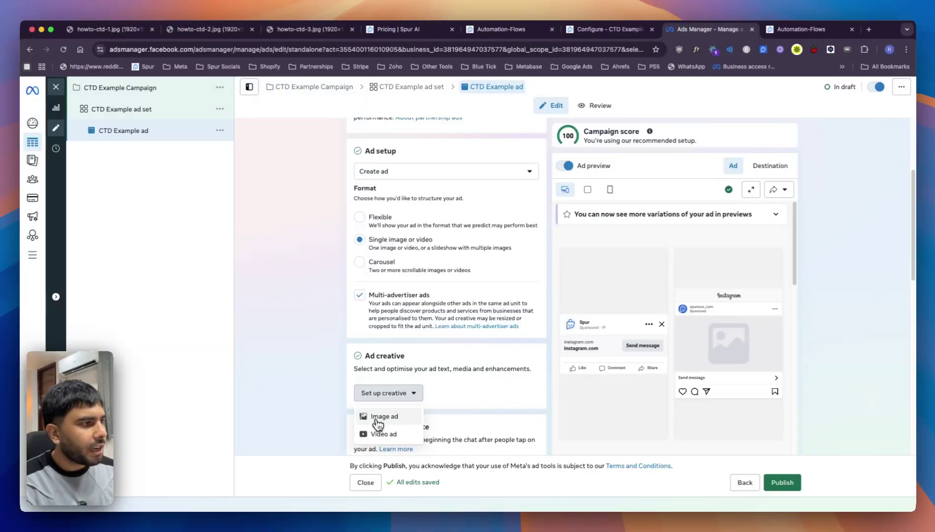
click(380, 415)
double_click(313, 241)
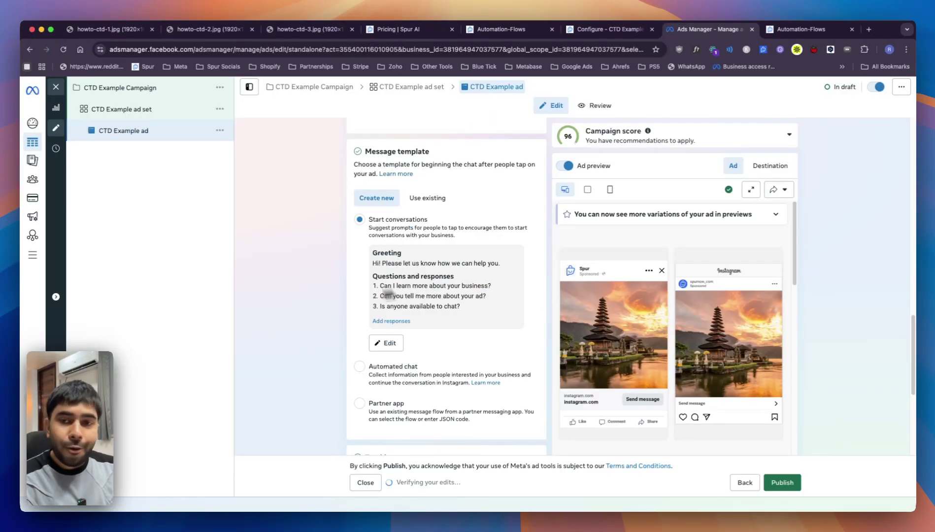
scroll(309, 292, up, 2)
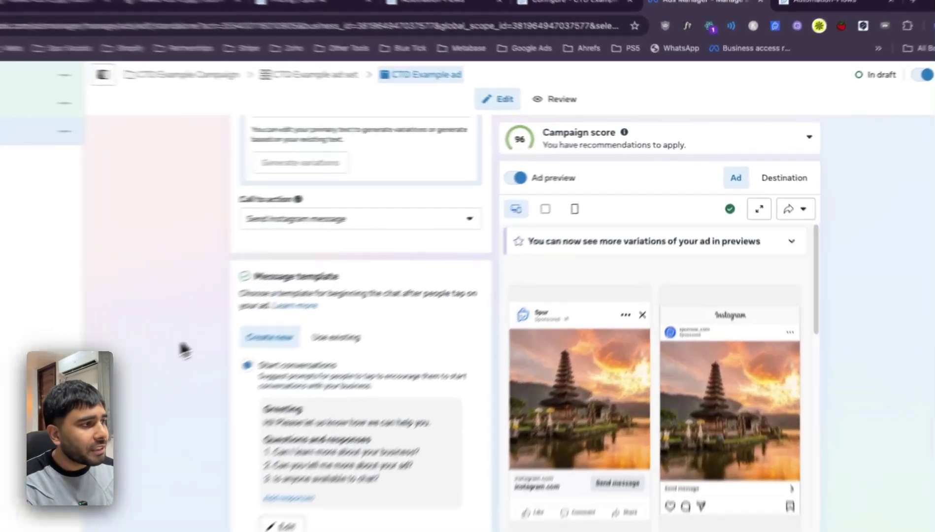
scroll(309, 292, down, 3)
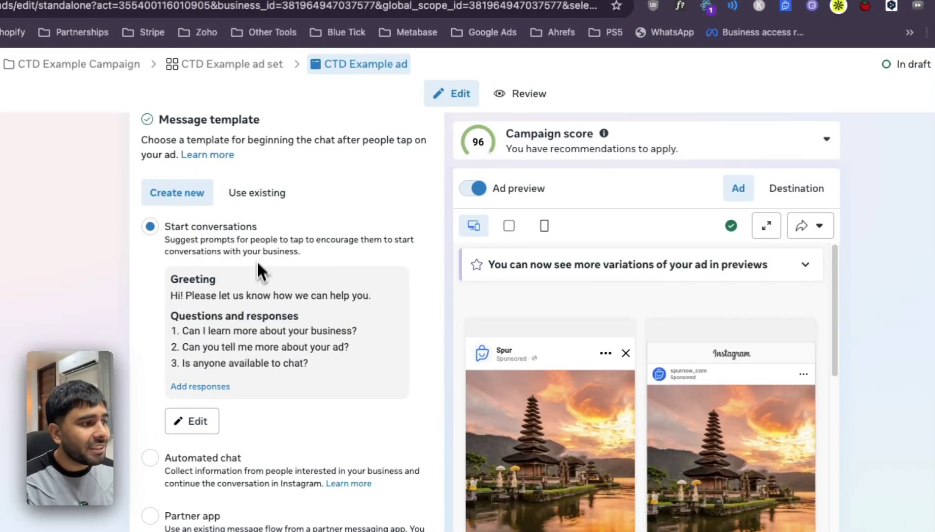
- Set the message template to a Partner app flow with Spur as the partner app
click(263, 528)
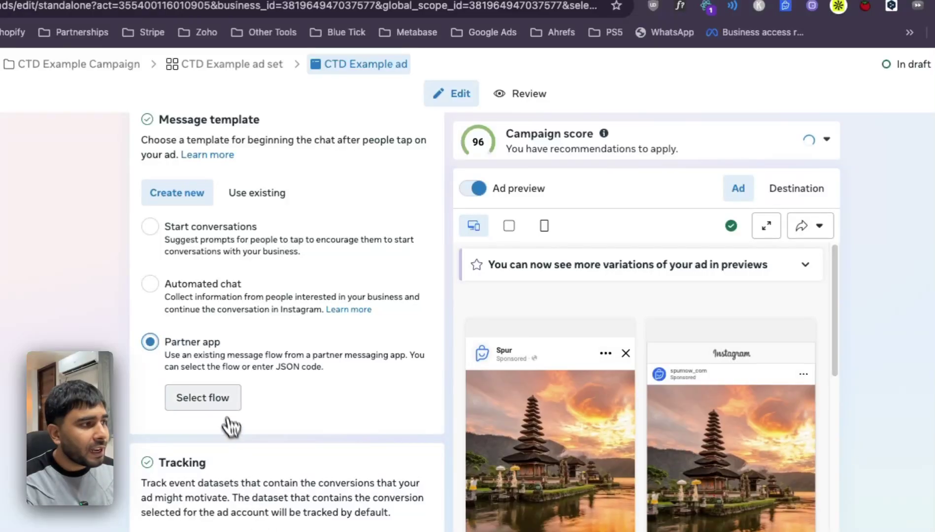
click(223, 400)
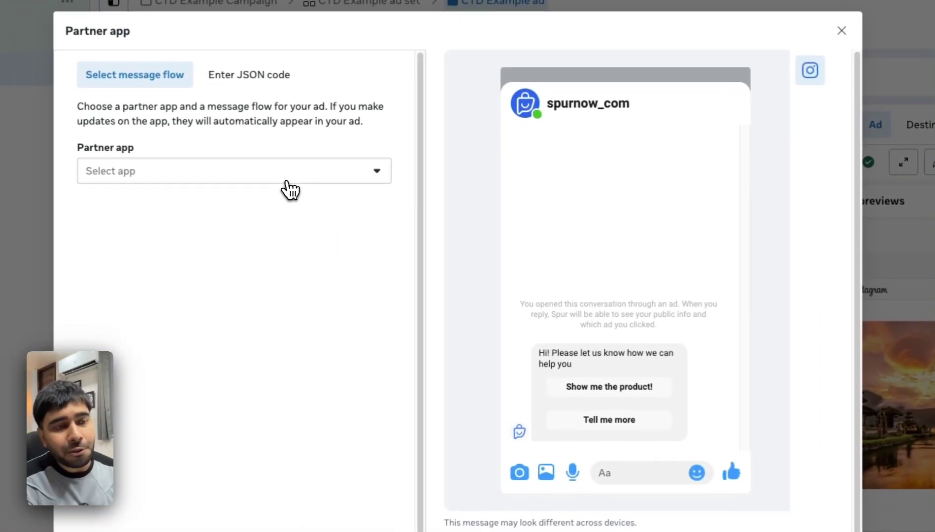
click(286, 179)
click(247, 206)
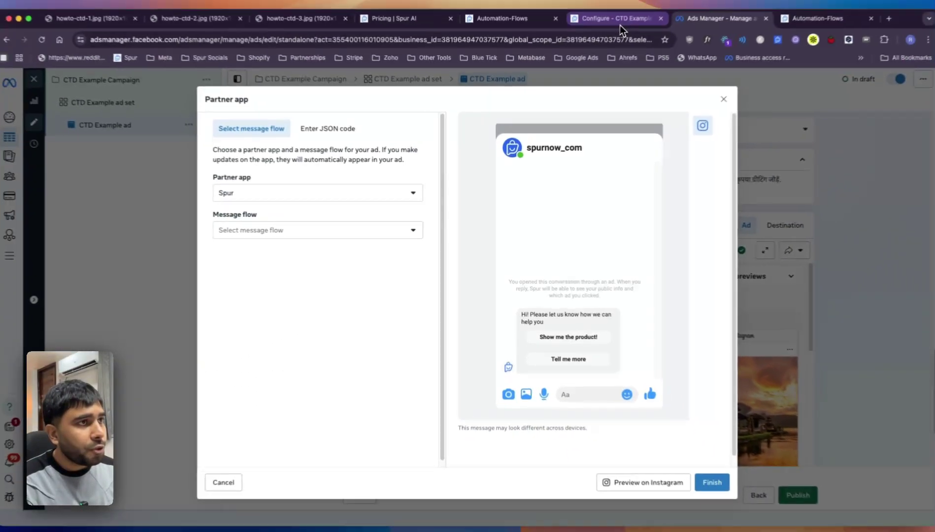
click(620, 22)
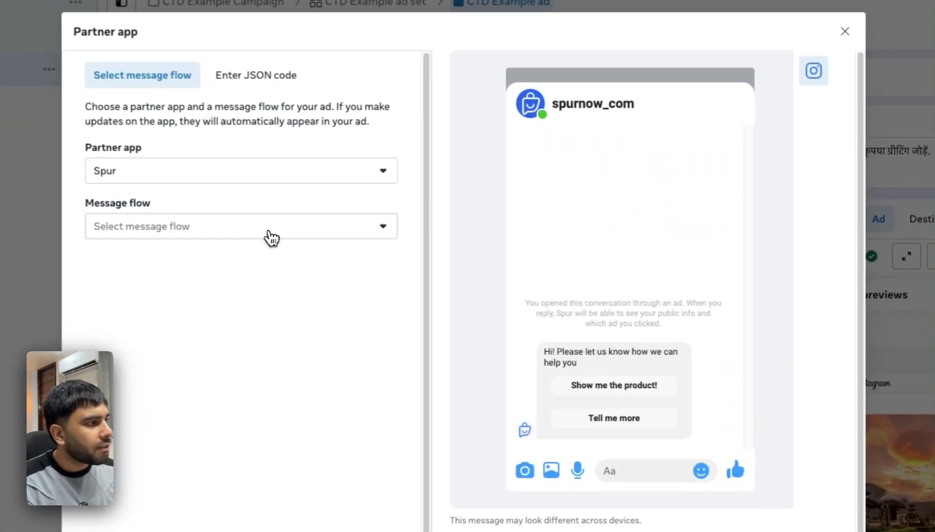
- Choose CTD Example Flow 1 as the message flow and confirm the partner app flow
click(257, 235)
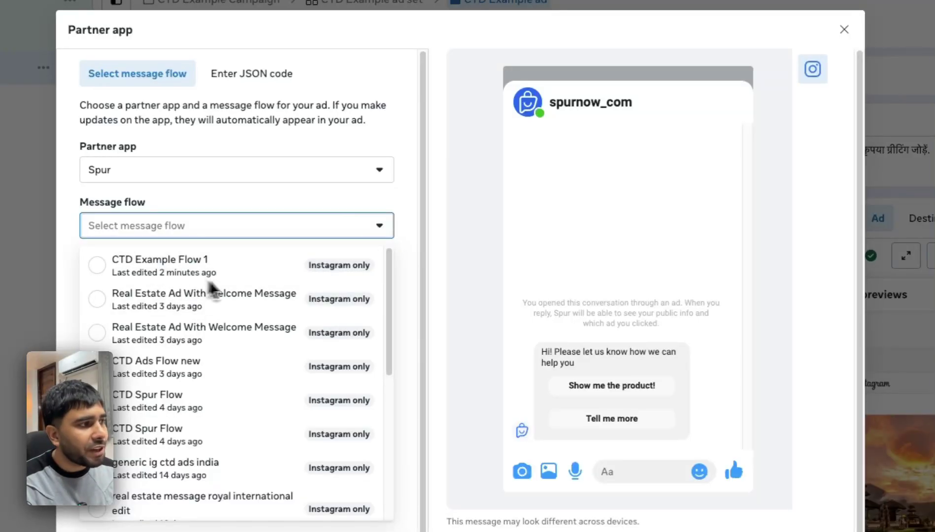
click(258, 281)
drag(512, 375, 713, 401)
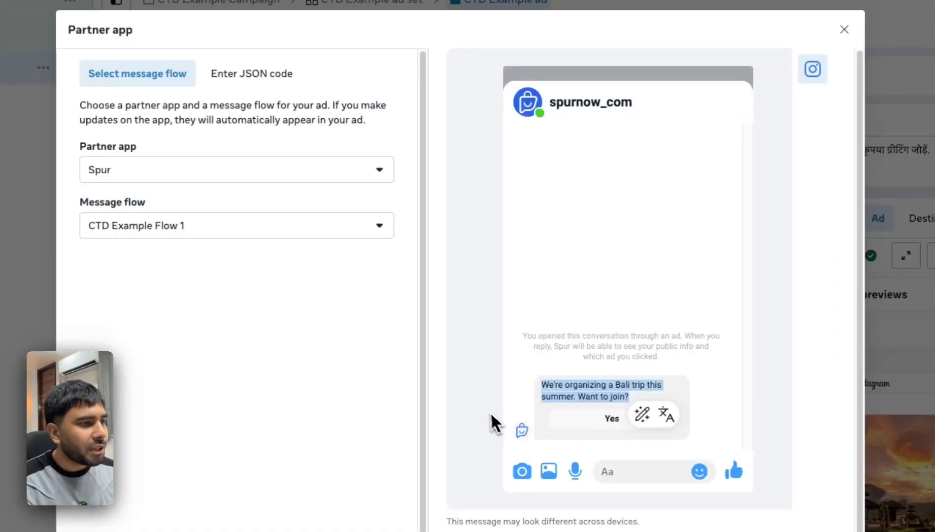
click(482, 392)
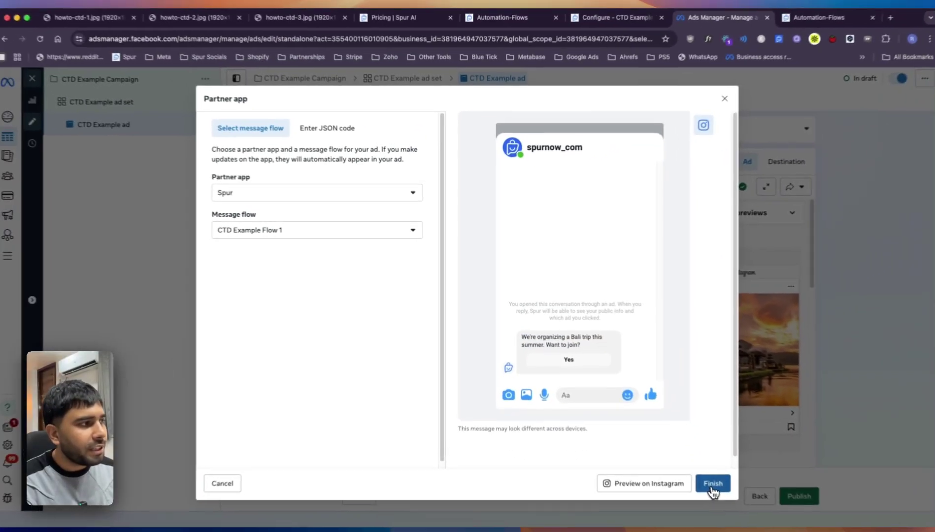
click(711, 485)
scroll(506, 323, down, 5)
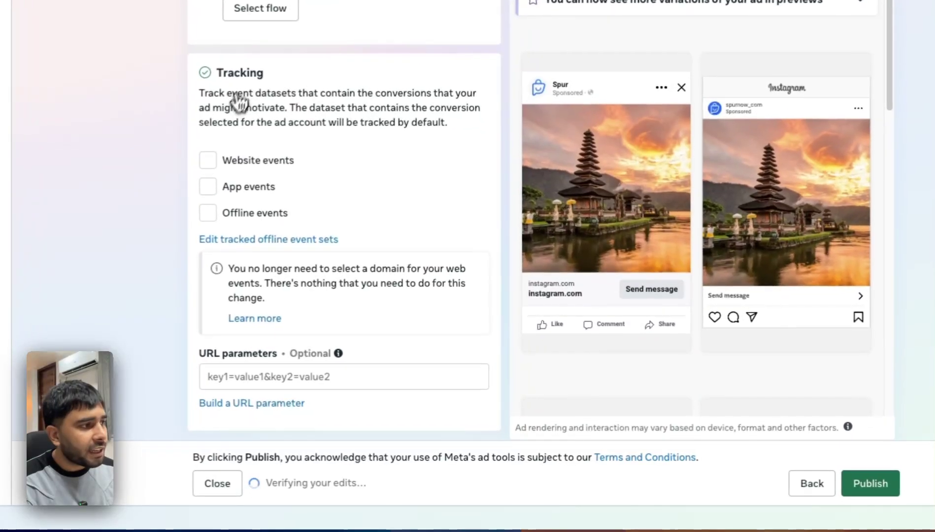
- Turn on Offline events tracking with the Spur Pixel 20 Aug 2024 dataset
click(206, 212)
scroll(221, 180, down, 2)
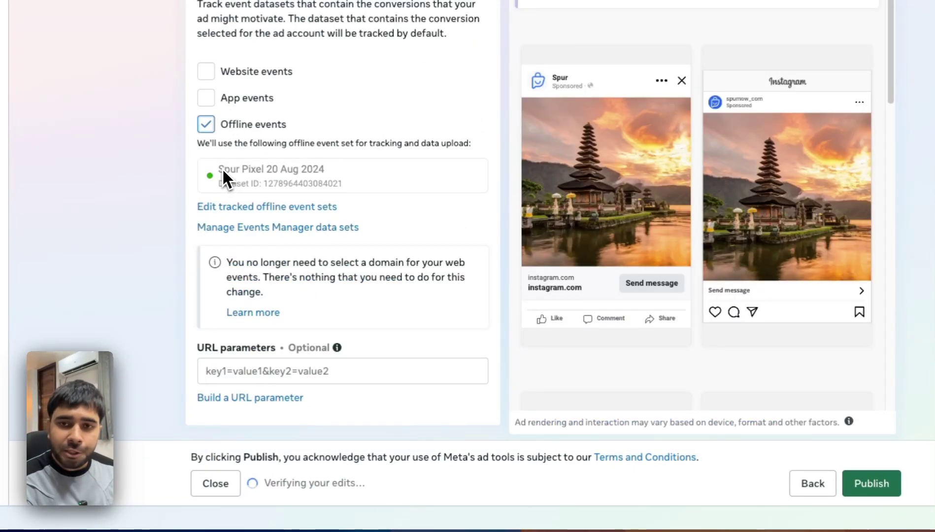